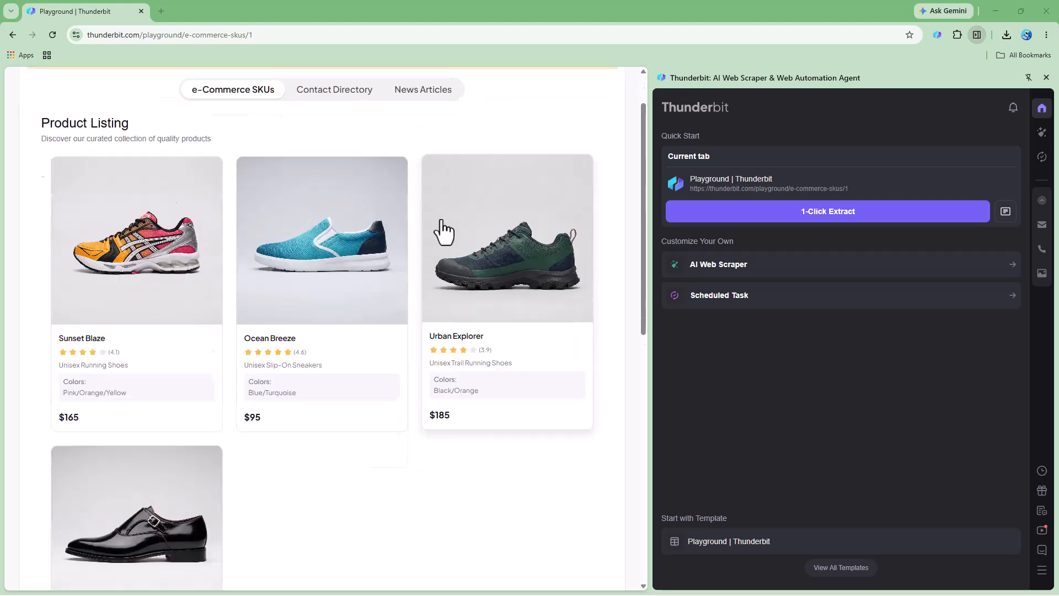
# - Look through both pages of the e-Commerce SKUs product listing and return to page 1
pyautogui.scroll(6, 329, 324)
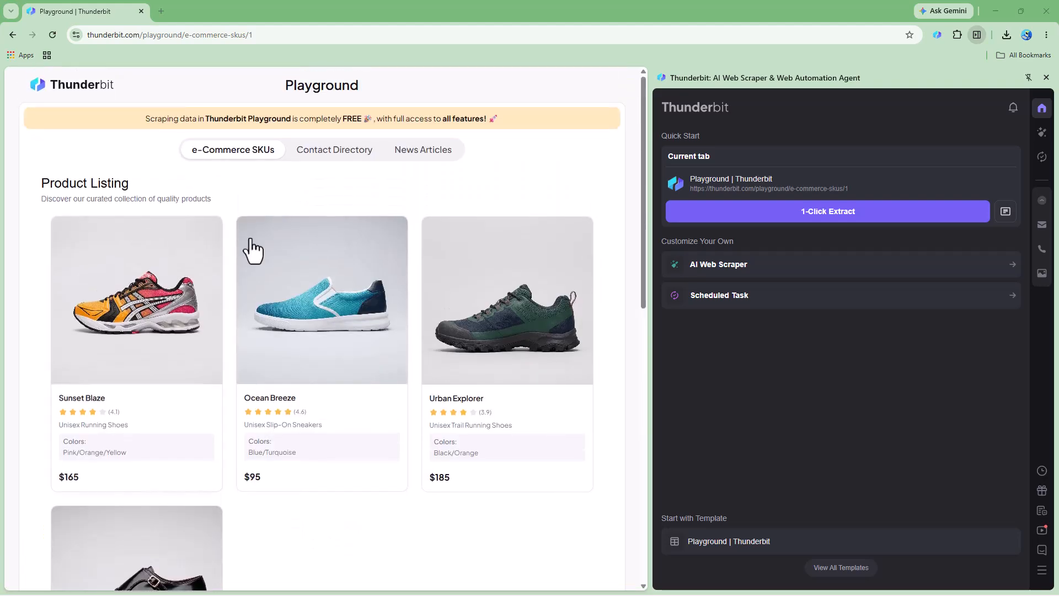
pyautogui.scroll(-6, 315, 446)
pyautogui.click(313, 418)
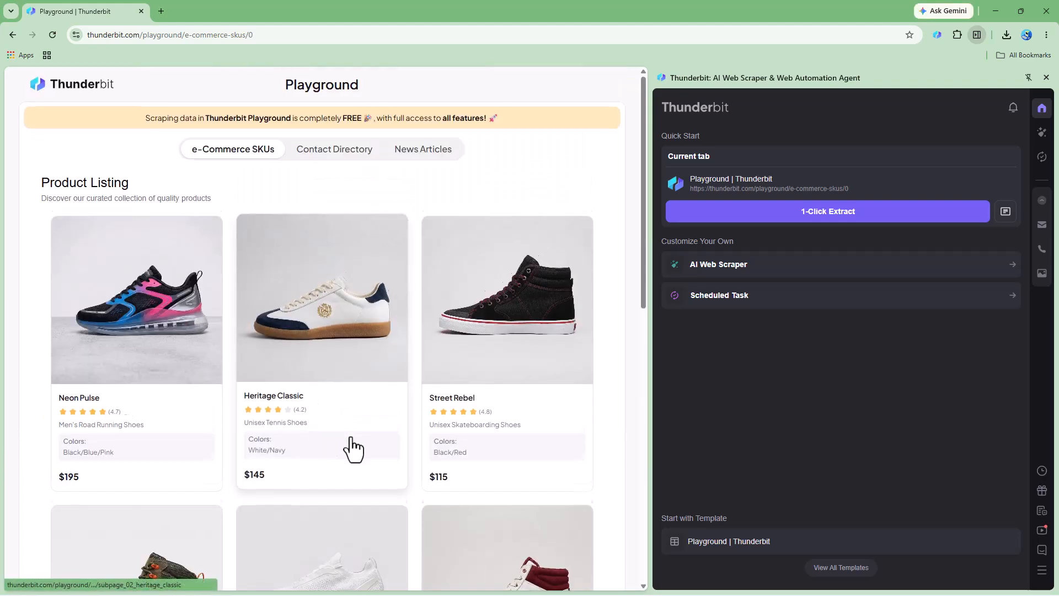
pyautogui.scroll(-6, 337, 436)
pyautogui.click(342, 422)
pyautogui.scroll(-6, 331, 433)
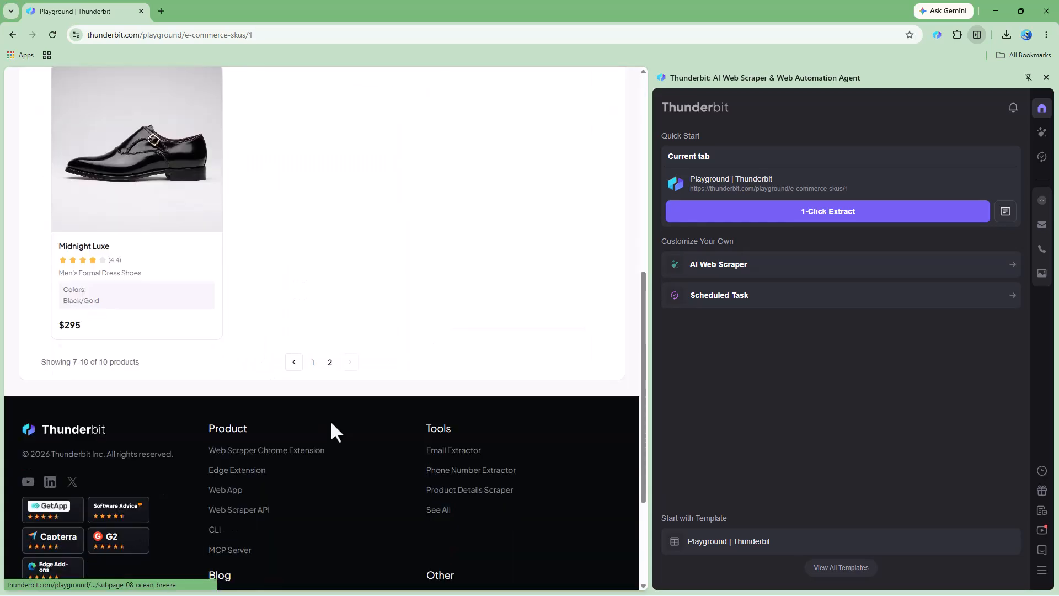
pyautogui.click(310, 364)
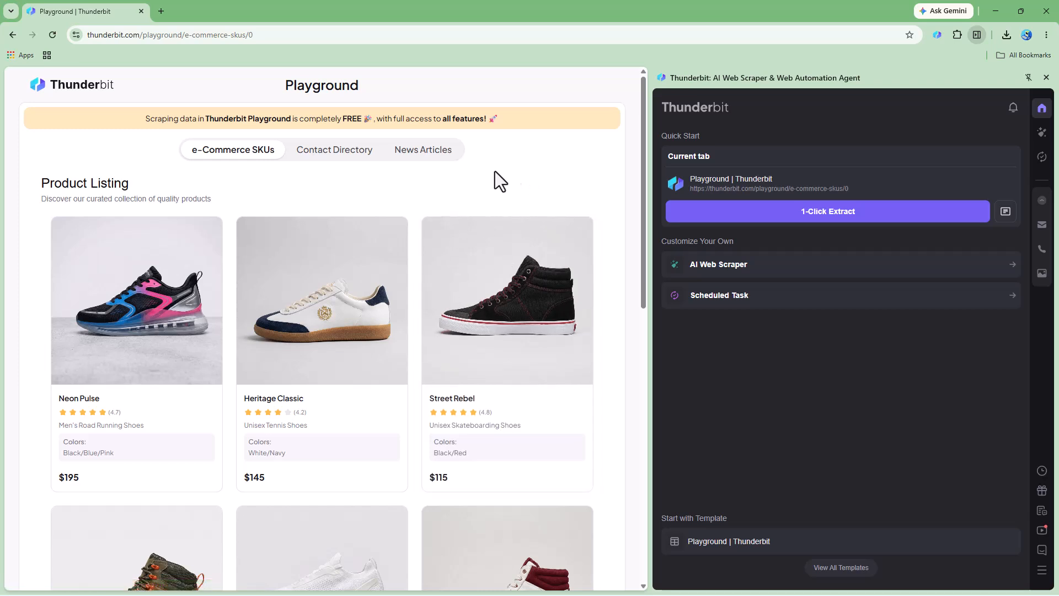
pyautogui.scroll(-8, 316, 248)
pyautogui.scroll(8, 317, 247)
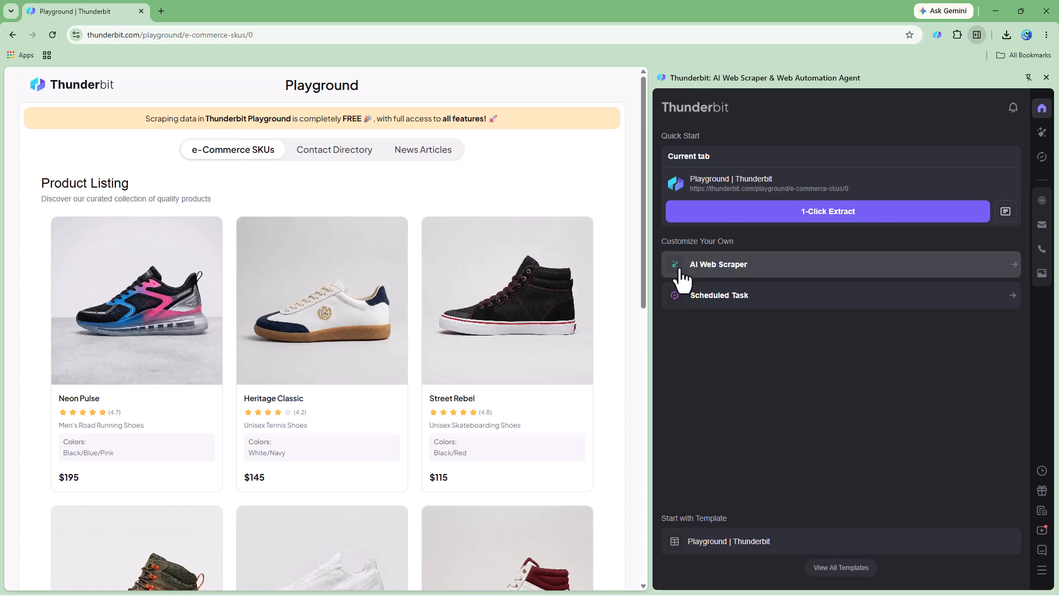
# - Start the AI Web Scraper with the current product listing page as its data source
pyautogui.click(742, 274)
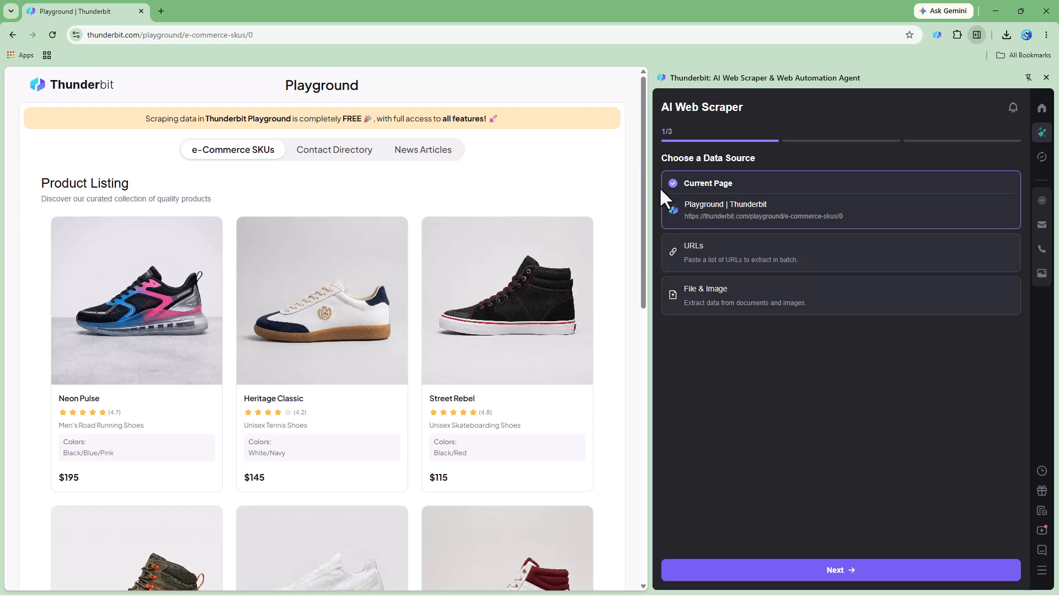
pyautogui.scroll(-8, 408, 265)
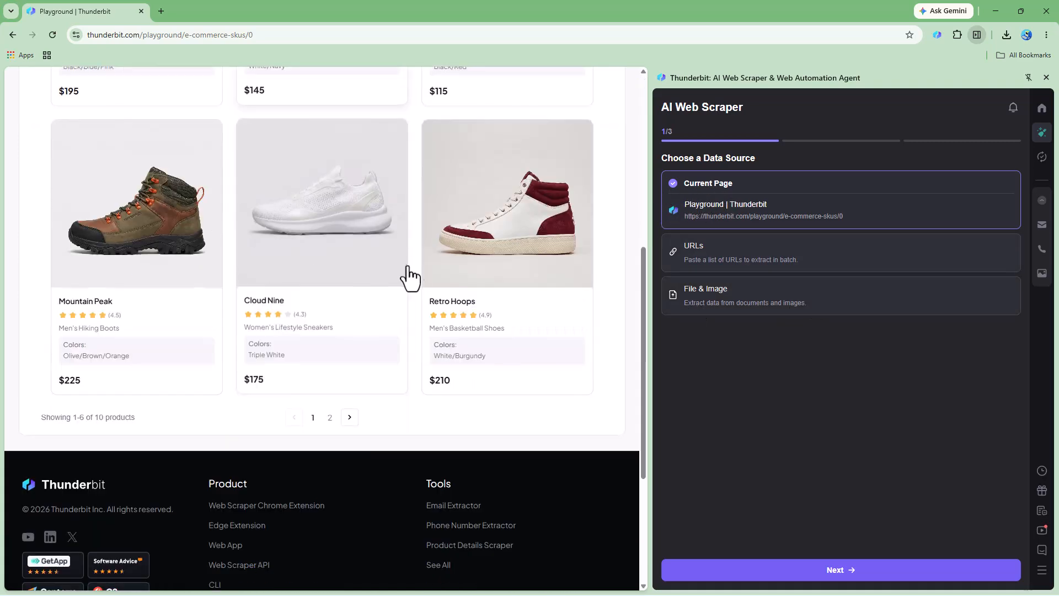
pyautogui.scroll(8, 417, 276)
pyautogui.scroll(-5, 417, 273)
pyautogui.scroll(5, 417, 273)
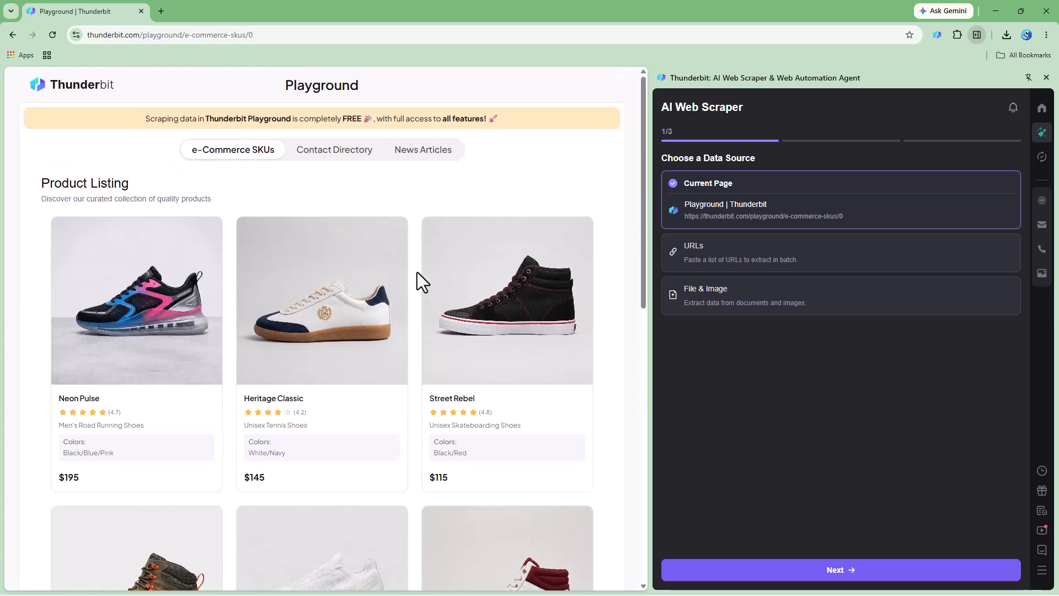
pyautogui.click(821, 573)
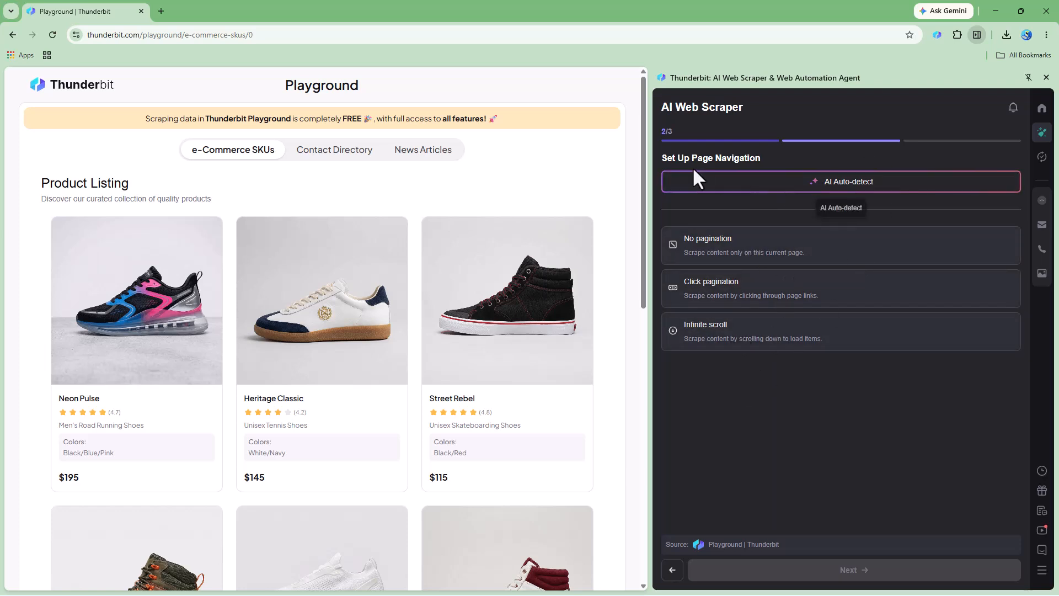
# - Auto-detect the page navigation with AI, limit the click pagination to 2 pages, and continue to the template selection
pyautogui.click(839, 188)
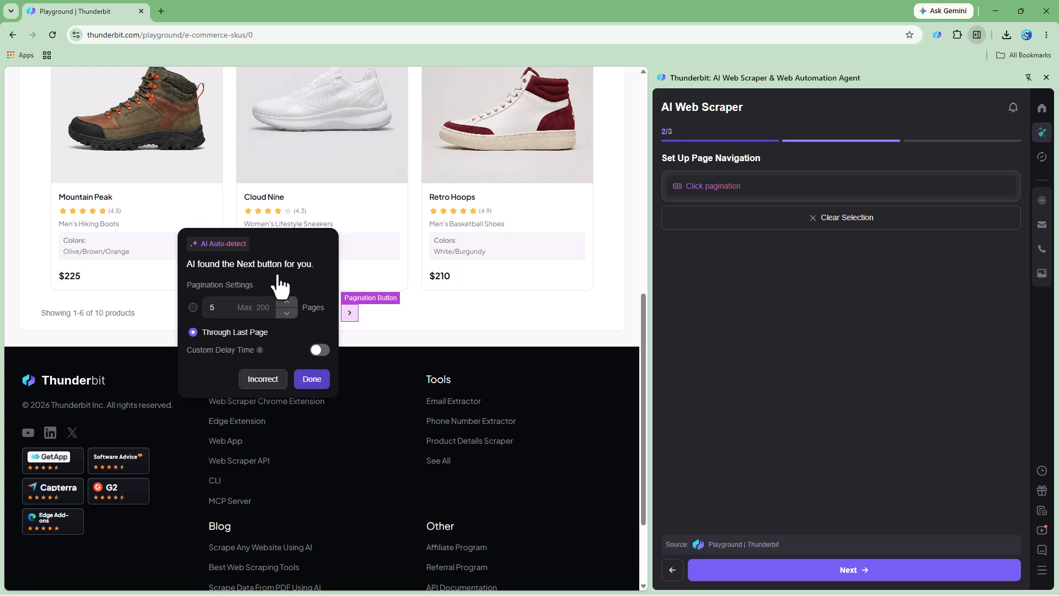
pyautogui.click(210, 309)
pyautogui.write('5')
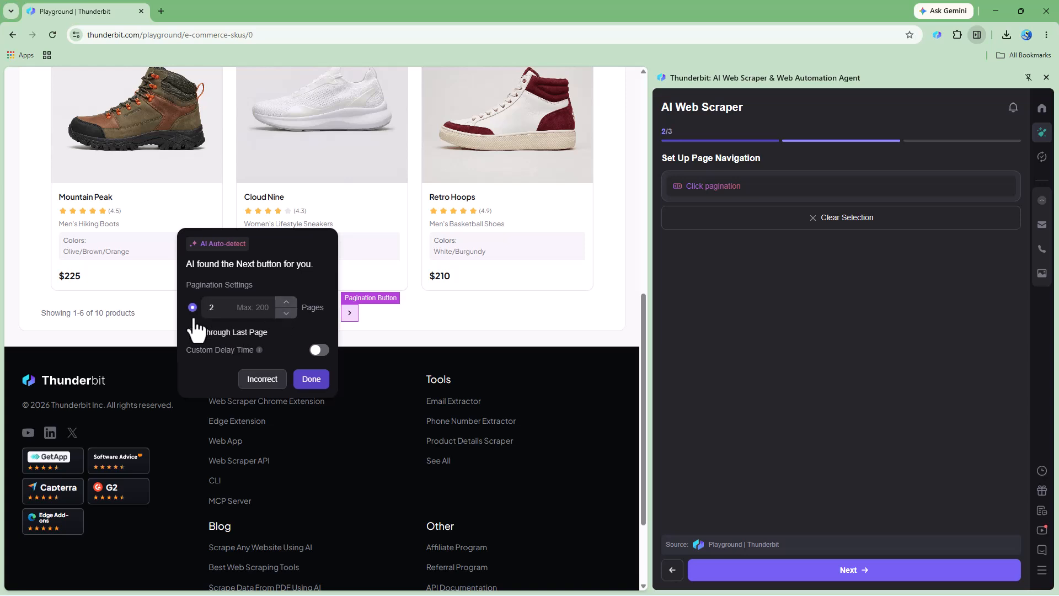
pyautogui.click(310, 379)
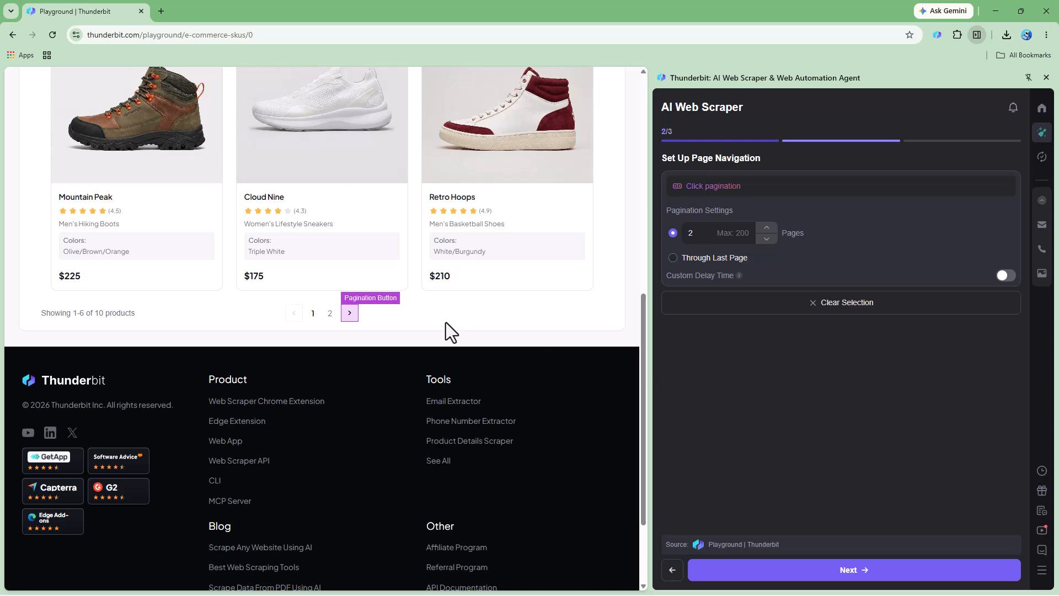
pyautogui.click(823, 572)
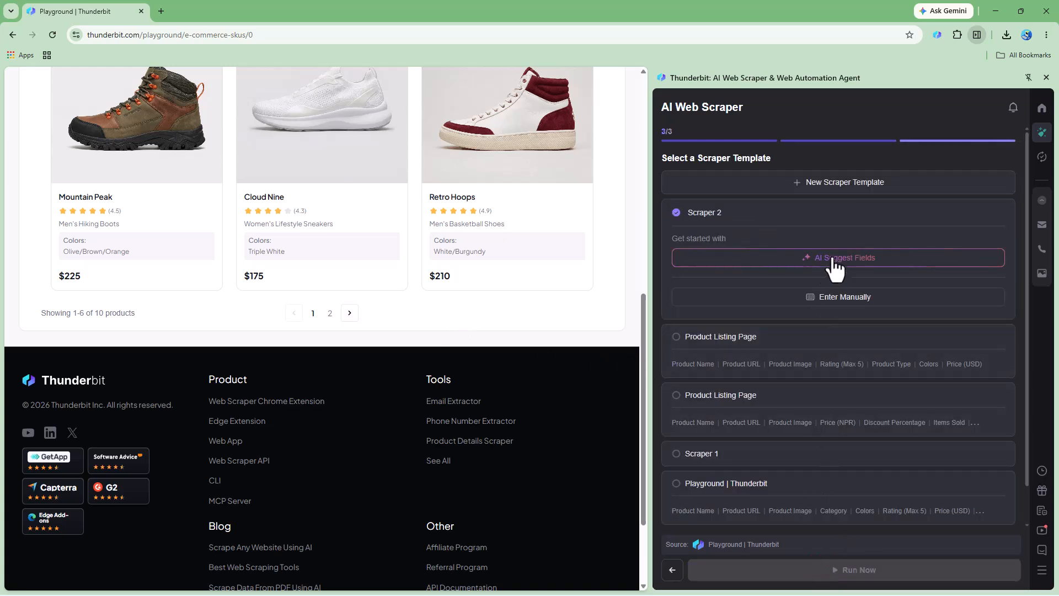
# - Generate AI-suggested fields for the Scraper 2 template, including fields from the product subpages
pyautogui.scroll(9, 416, 297)
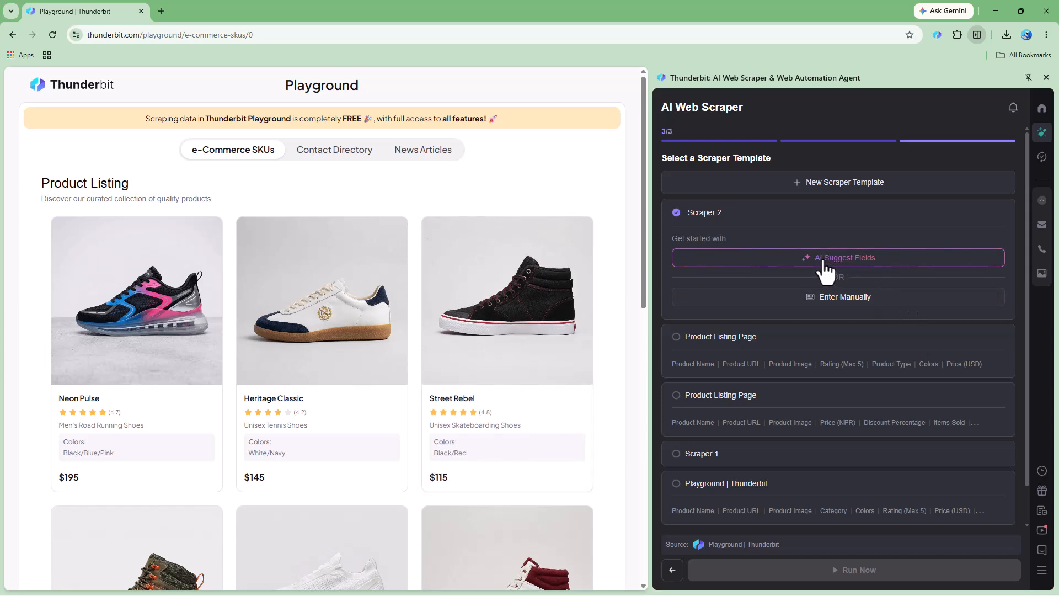
pyautogui.click(847, 261)
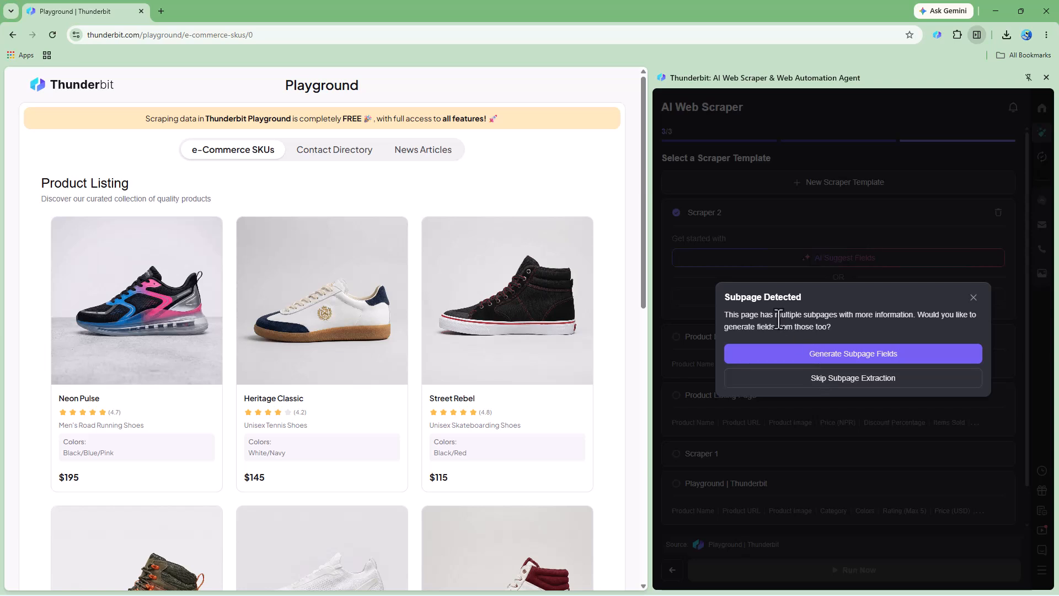
pyautogui.click(864, 359)
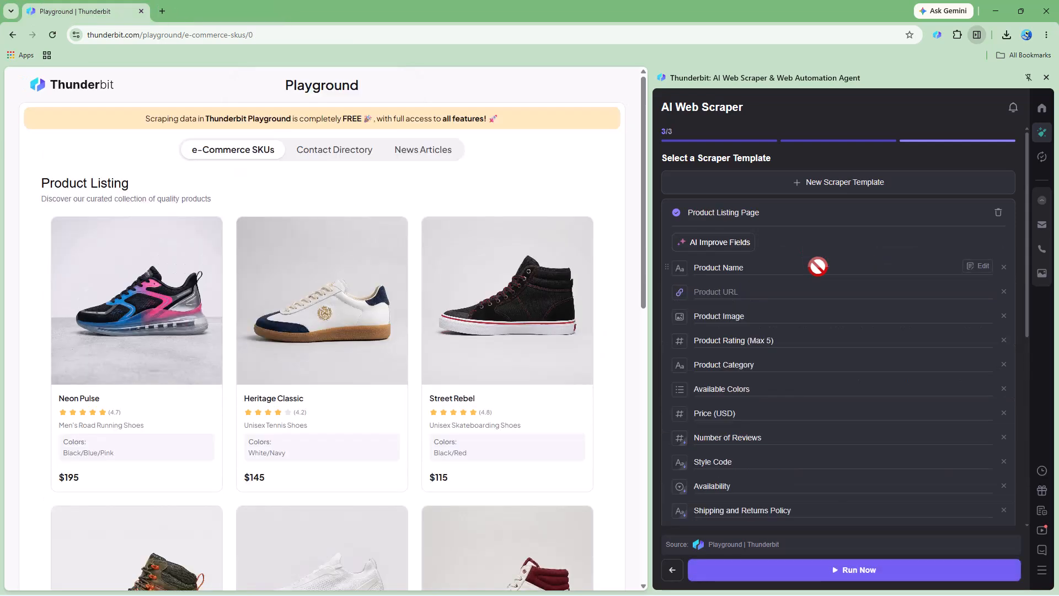
# - Remove the Product URL, Available Colors, Availability, Technical Highlights and Care Instructions fields, confirming the removal of subpage scraping
pyautogui.scroll(-5, 818, 266)
pyautogui.scroll(5, 872, 349)
pyautogui.click(1004, 292)
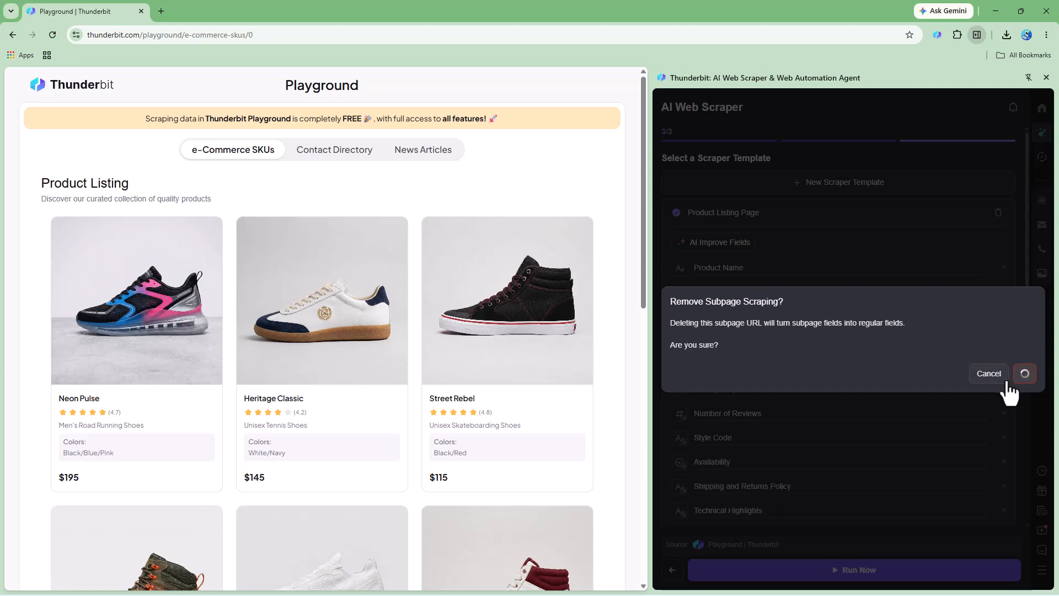
pyautogui.click(1011, 375)
pyautogui.click(1004, 365)
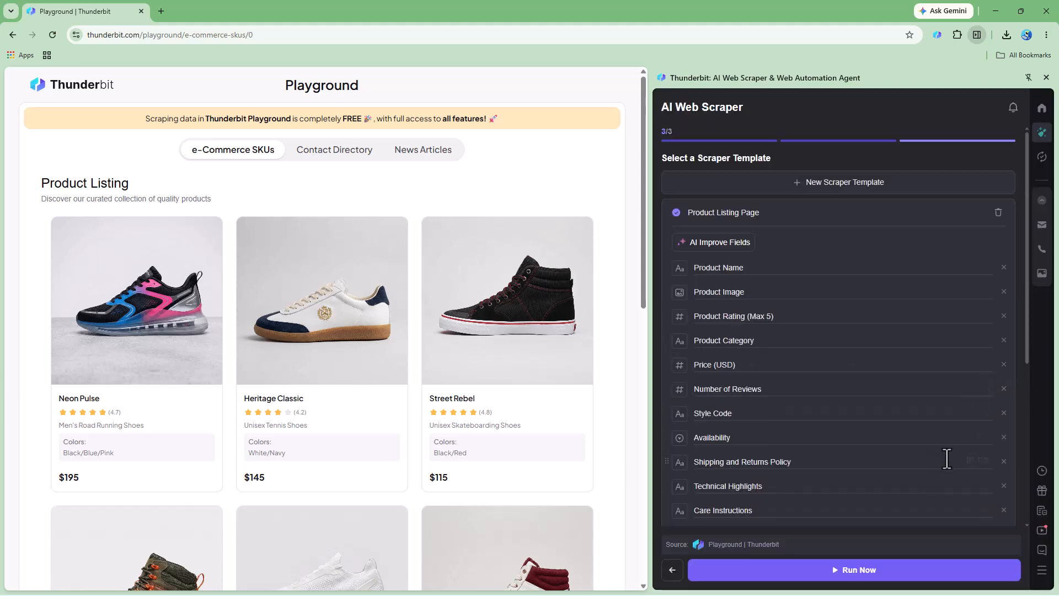
pyautogui.click(1004, 438)
pyautogui.click(1004, 463)
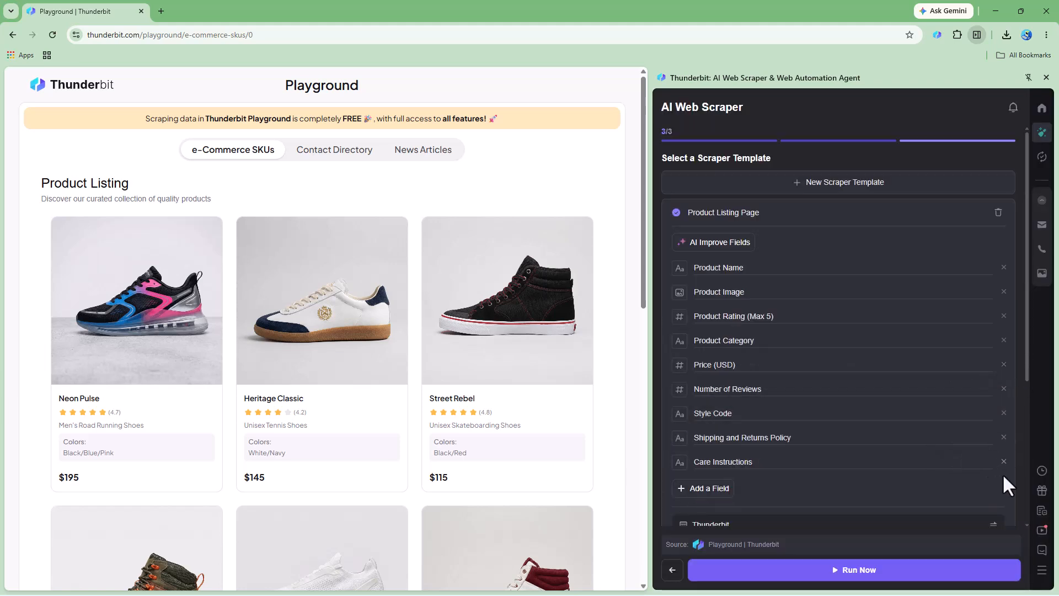
pyautogui.click(1004, 462)
pyautogui.scroll(-4, 961, 463)
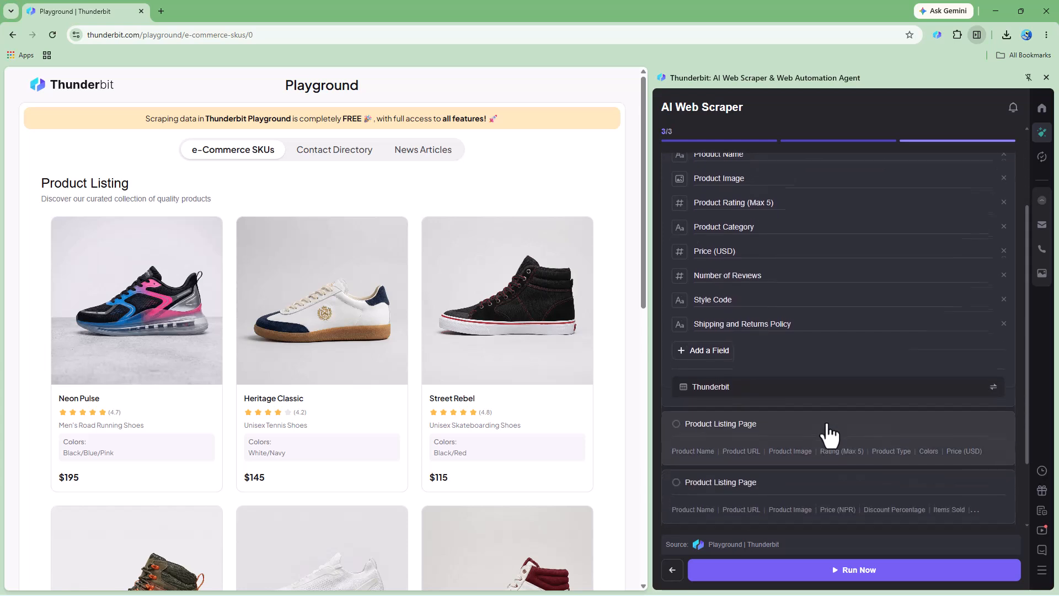
pyautogui.scroll(4, 761, 298)
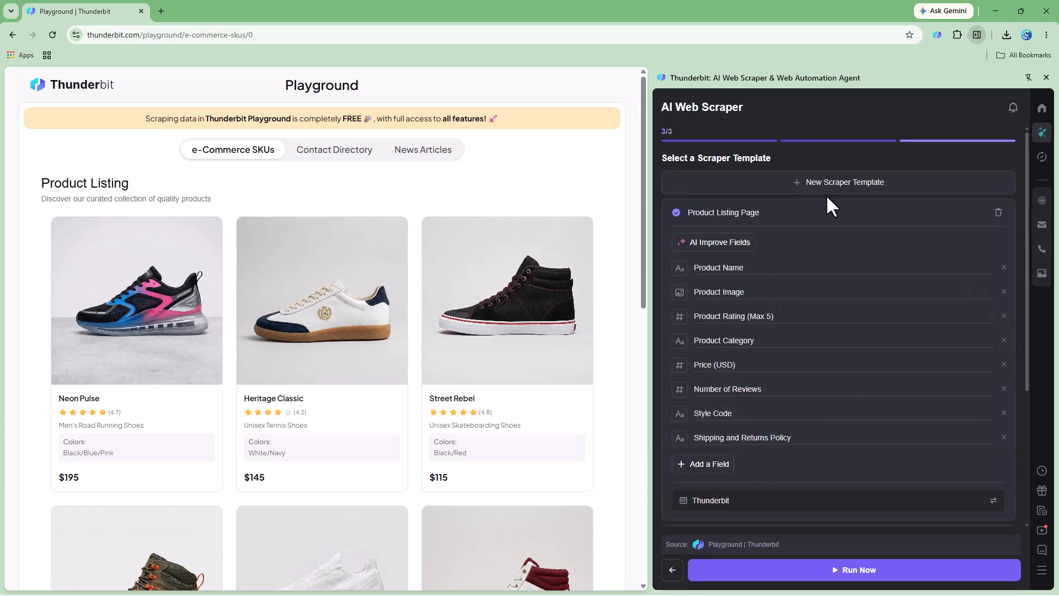
# - Let AI improve the fields of the selected Product Listing Page template
pyautogui.click(726, 213)
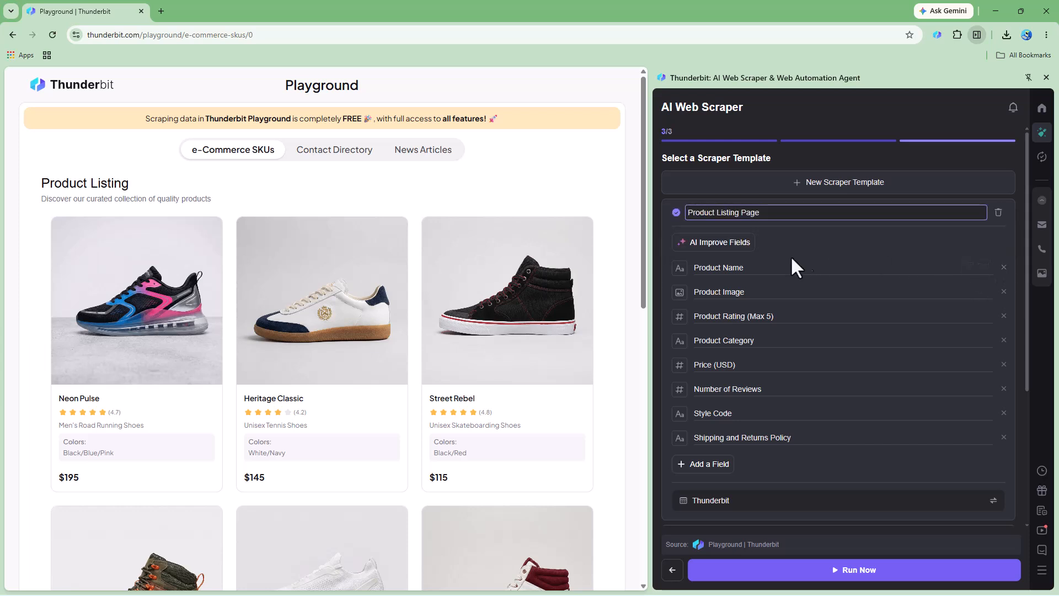
pyautogui.click(718, 244)
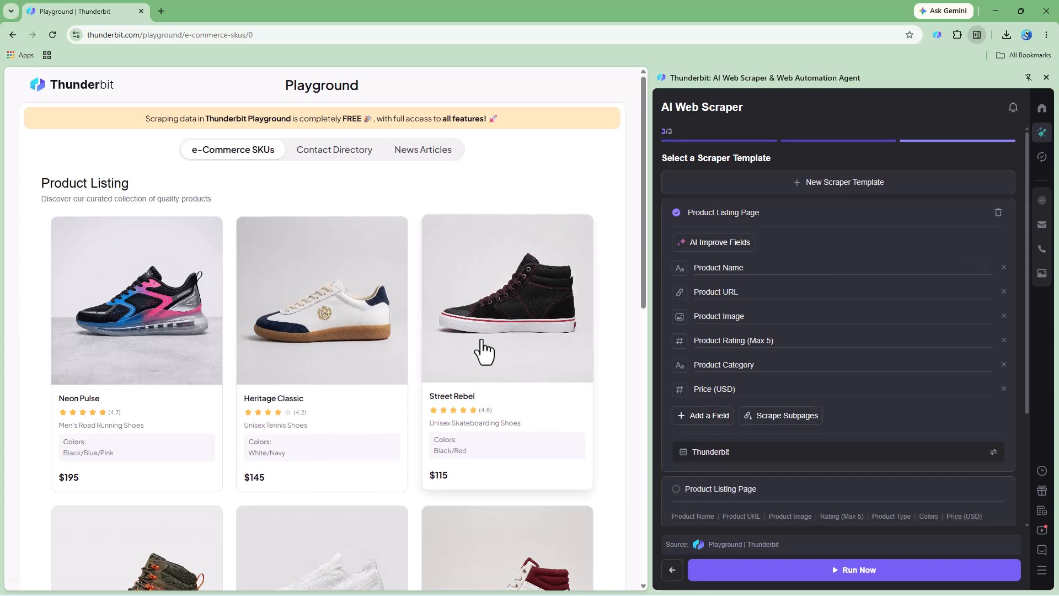
pyautogui.scroll(-1, 775, 423)
pyautogui.scroll(1, 775, 423)
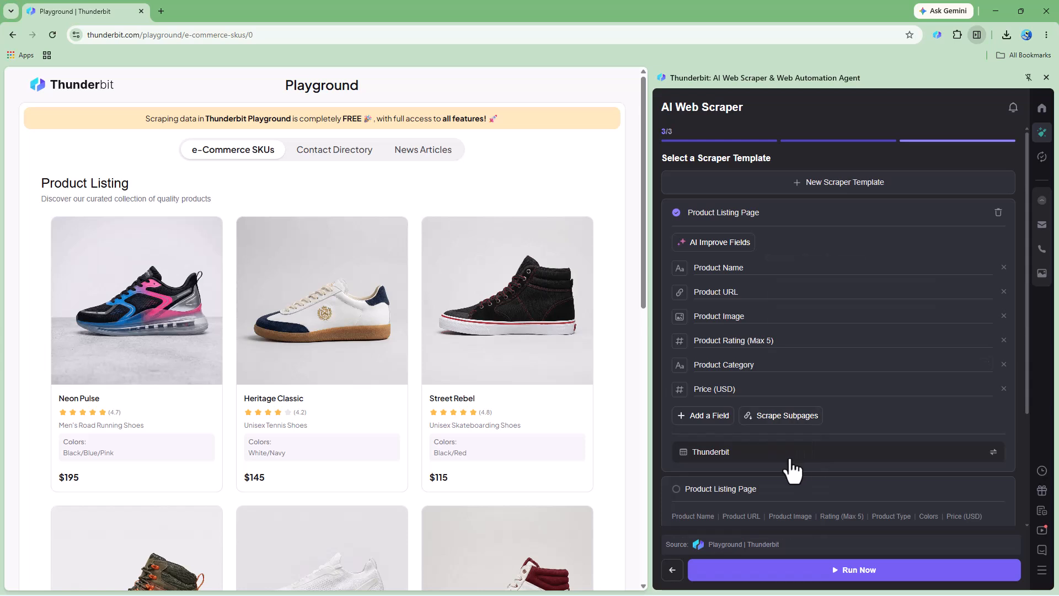
# - Check the Thunderbit output setting of the selected template
pyautogui.click(809, 452)
pyautogui.click(932, 264)
pyautogui.scroll(-4, 719, 287)
pyautogui.scroll(4, 721, 307)
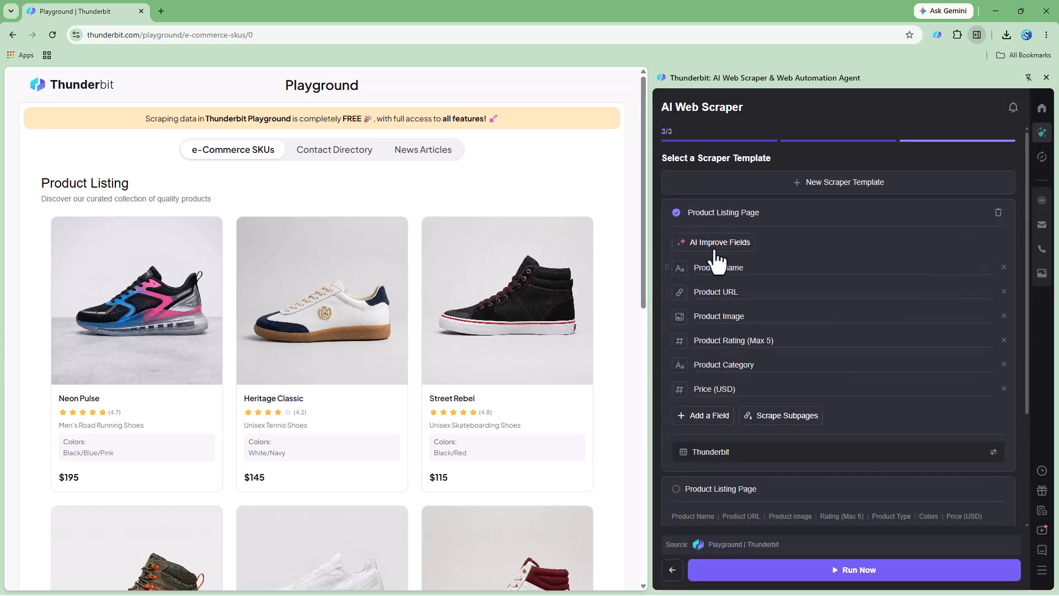
# - Rename the selected template as TutorTube Sample and add a new scraper template
pyautogui.click(754, 213)
pyautogui.tripleClick(728, 217)
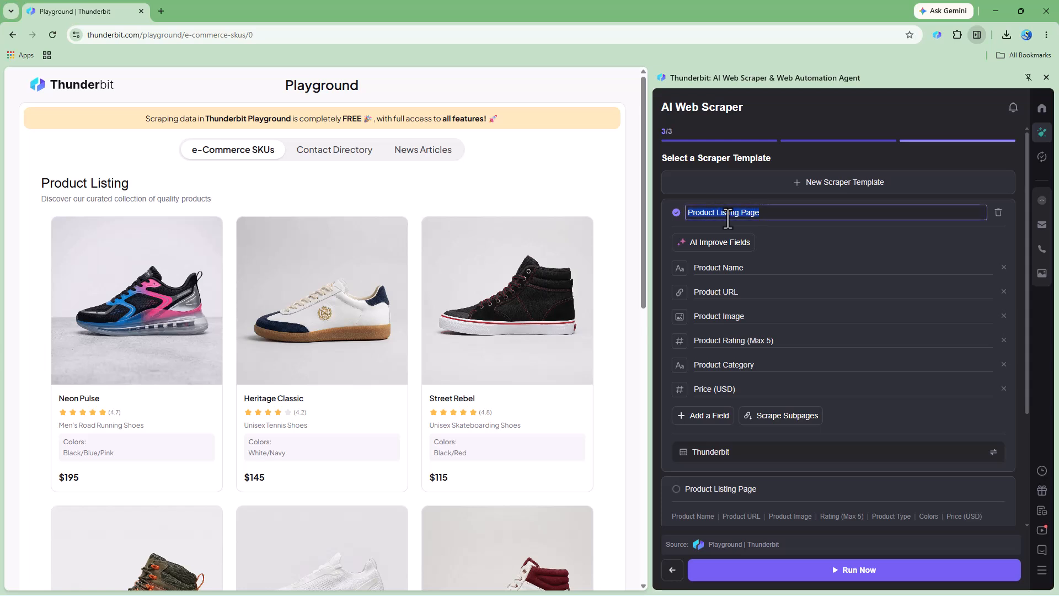
pyautogui.write('TutorTube Sample')
pyautogui.click(724, 189)
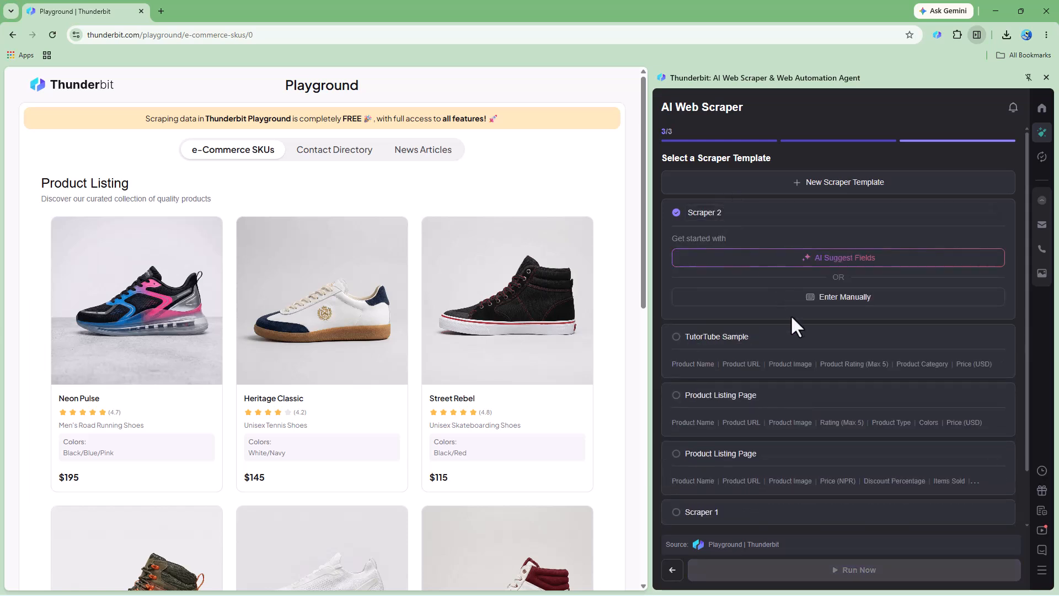
# - Look over the saved scraper templates and select TutorTube Sample as the active one
pyautogui.scroll(-1, 733, 359)
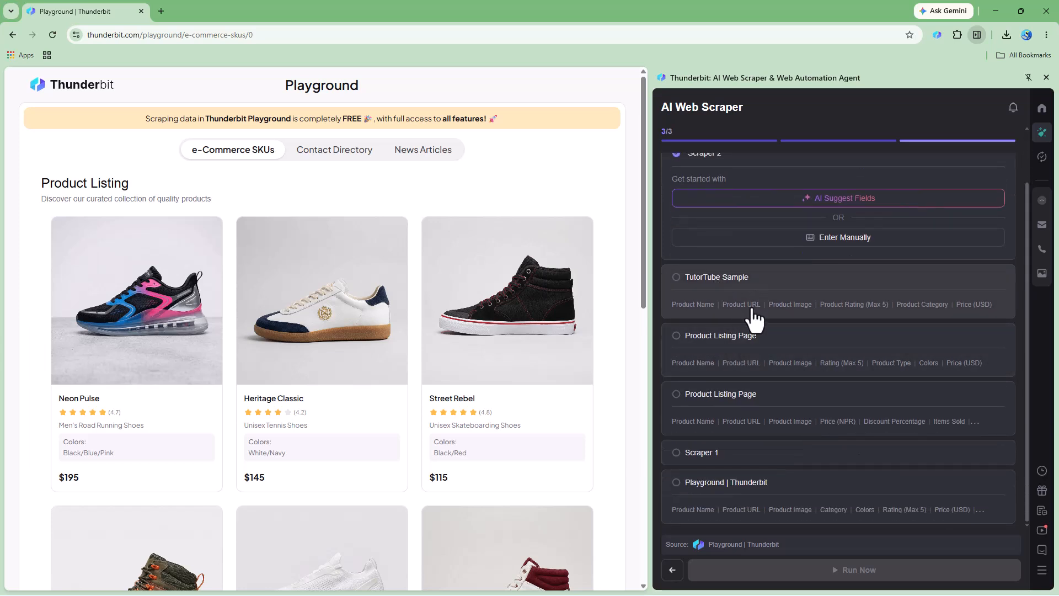
pyautogui.click(747, 354)
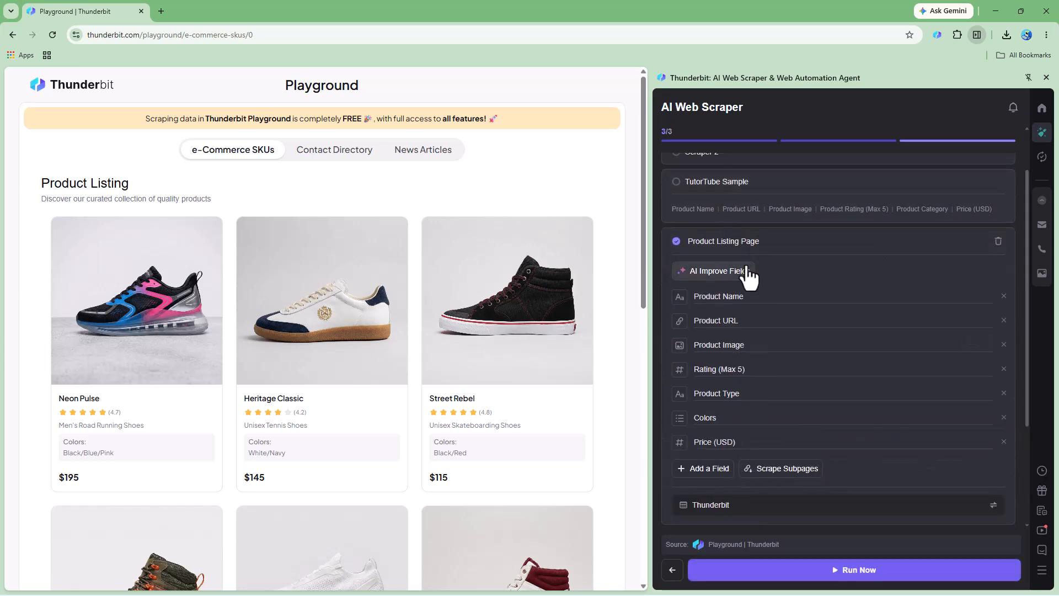
pyautogui.scroll(1, 748, 276)
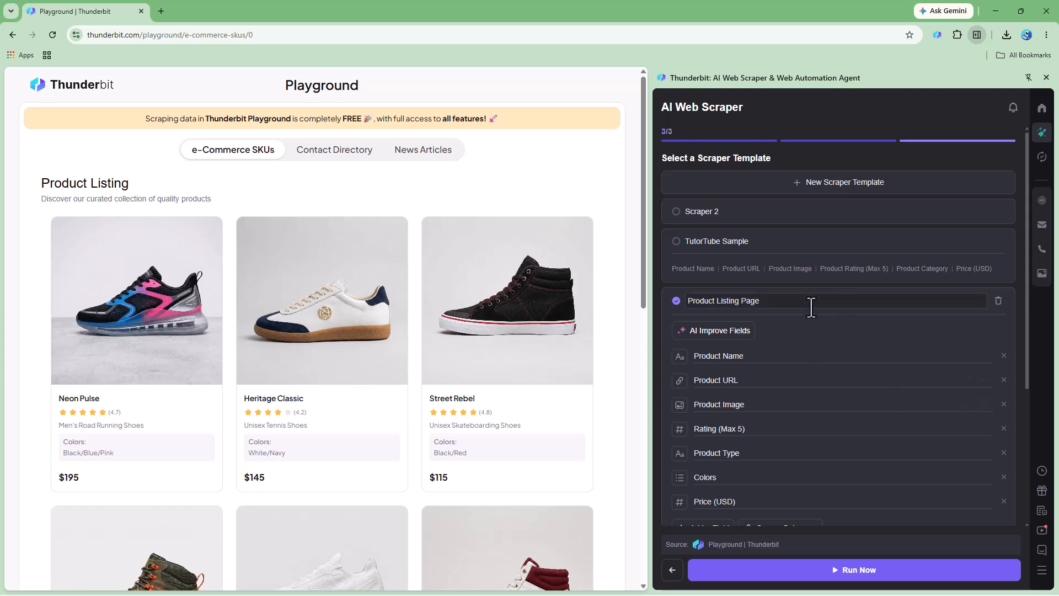
pyautogui.click(794, 282)
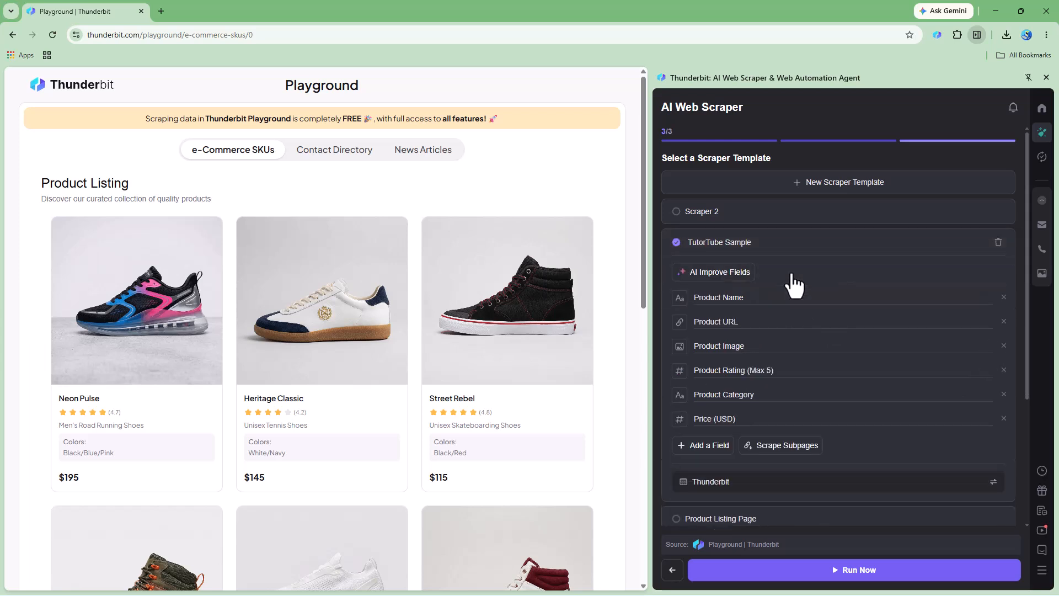